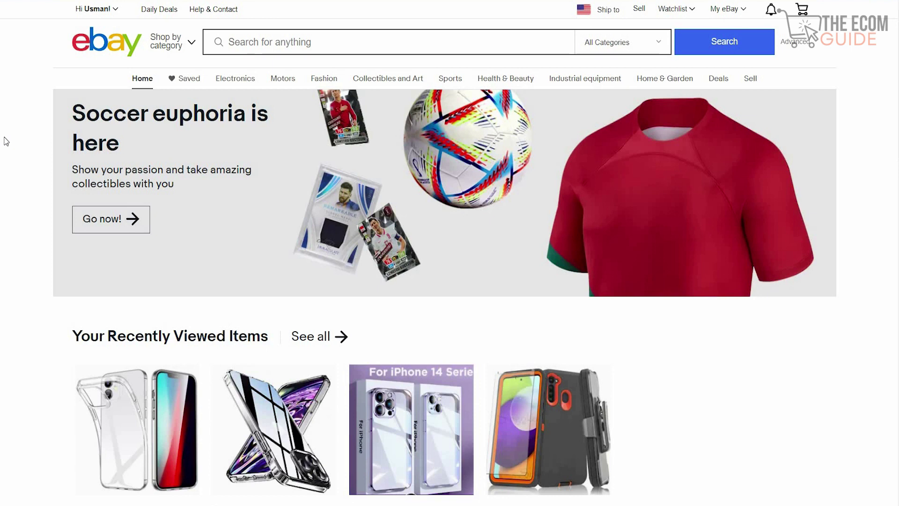
Search eBay for 'phone cases'.
scroll(6, 142, "down", 2)
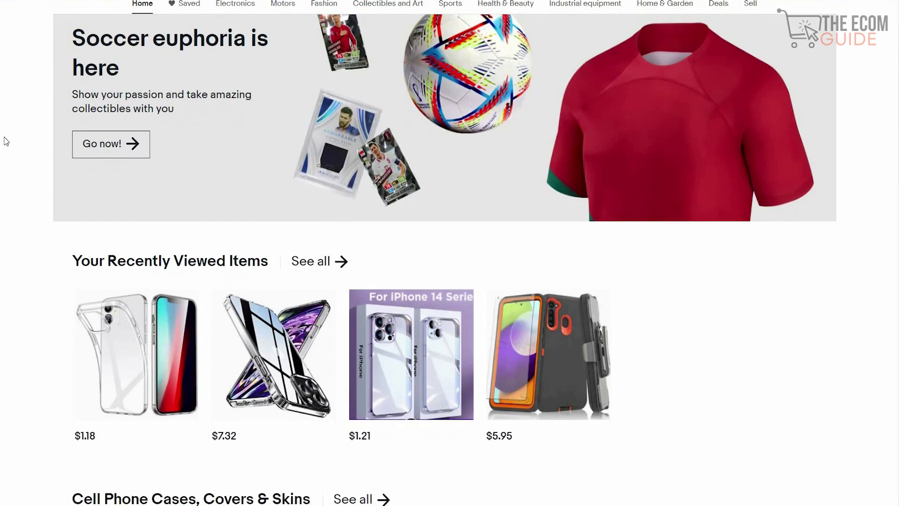
scroll(6, 142, "down", 8)
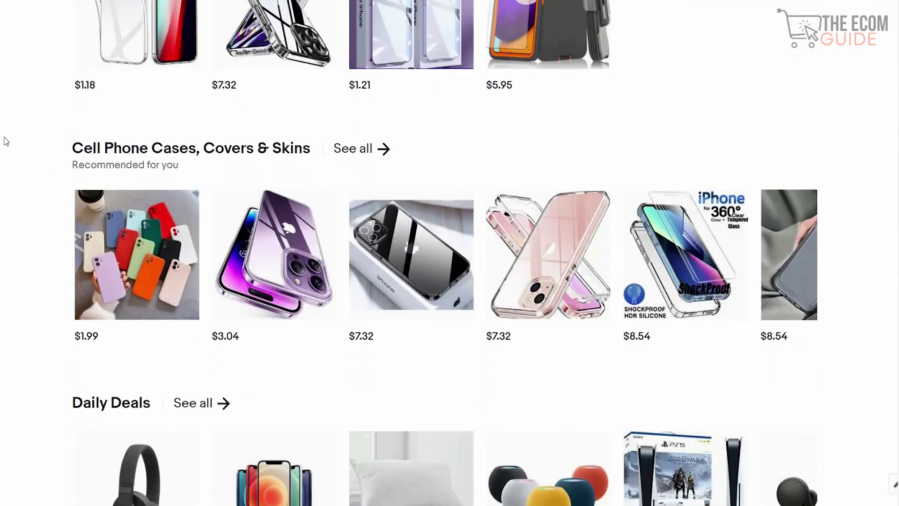
scroll(6, 141, "down", 3)
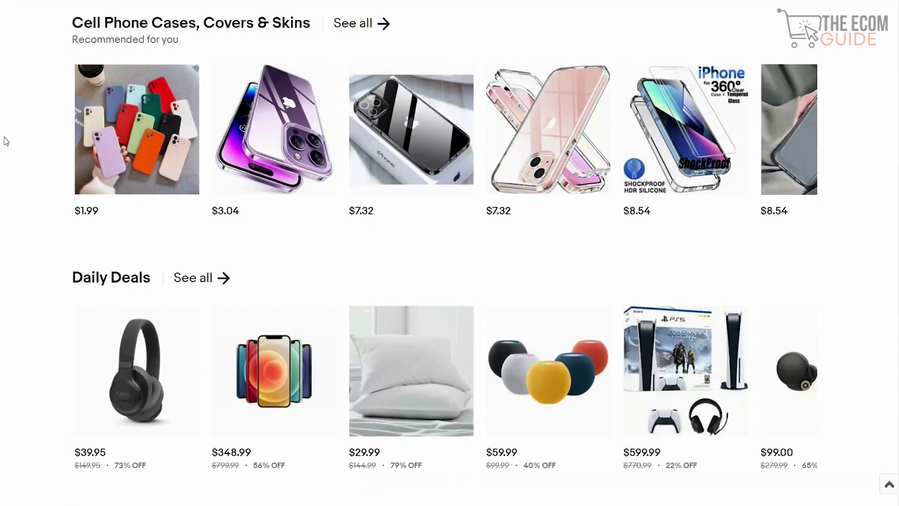
scroll(6, 141, "down", 1)
scroll(5, 141, "down", 1)
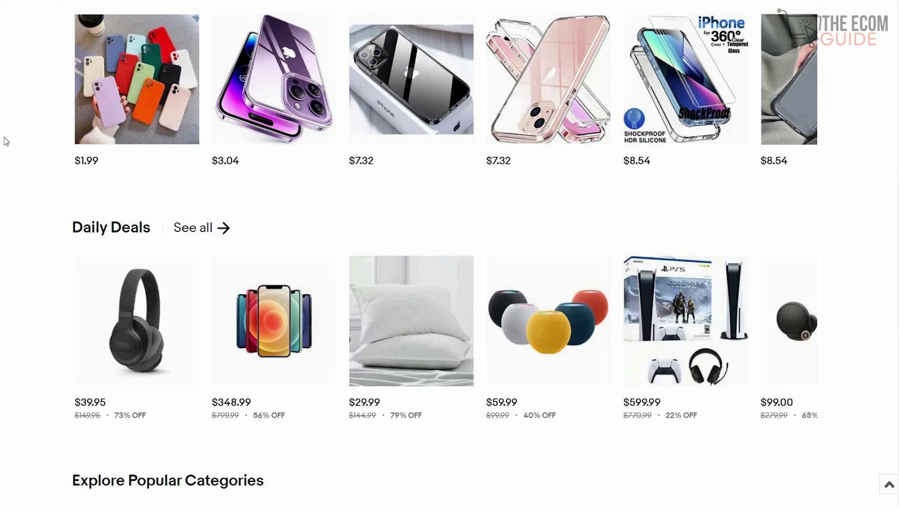
scroll(6, 141, "up", 2)
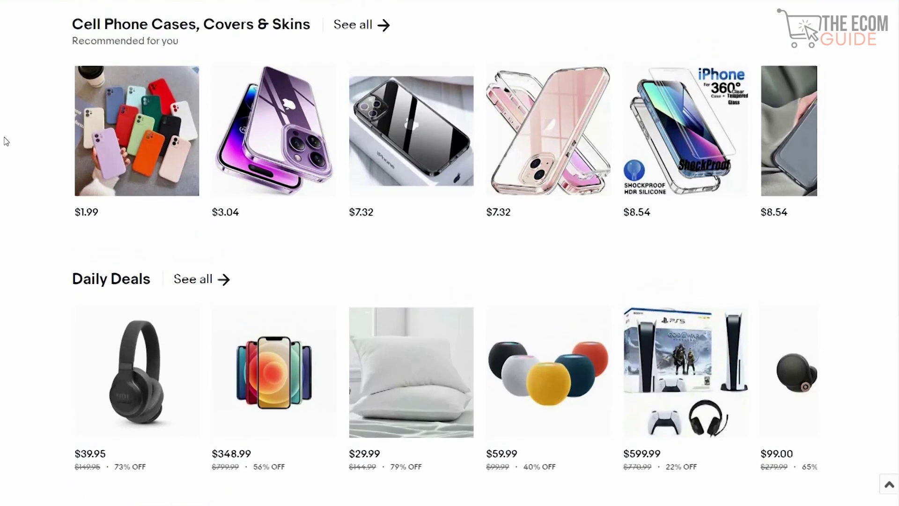
scroll(6, 141, "up", 5)
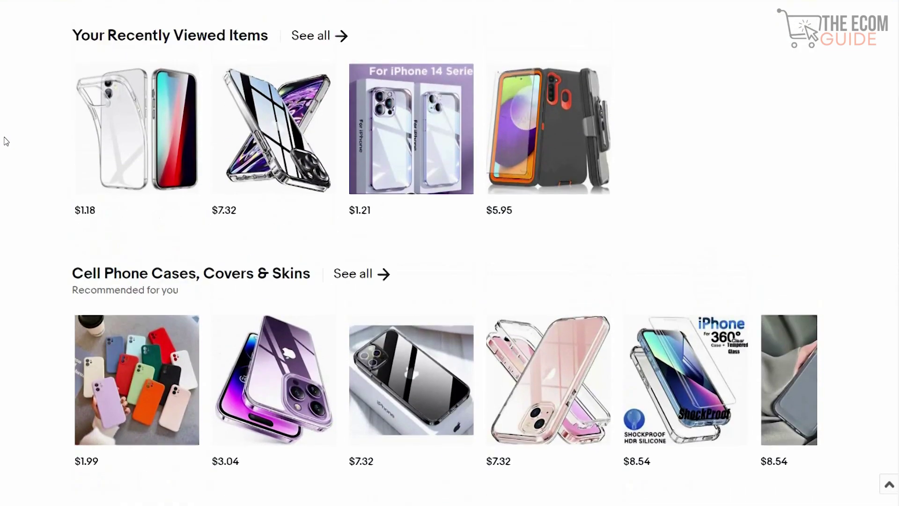
scroll(6, 141, "up", 6)
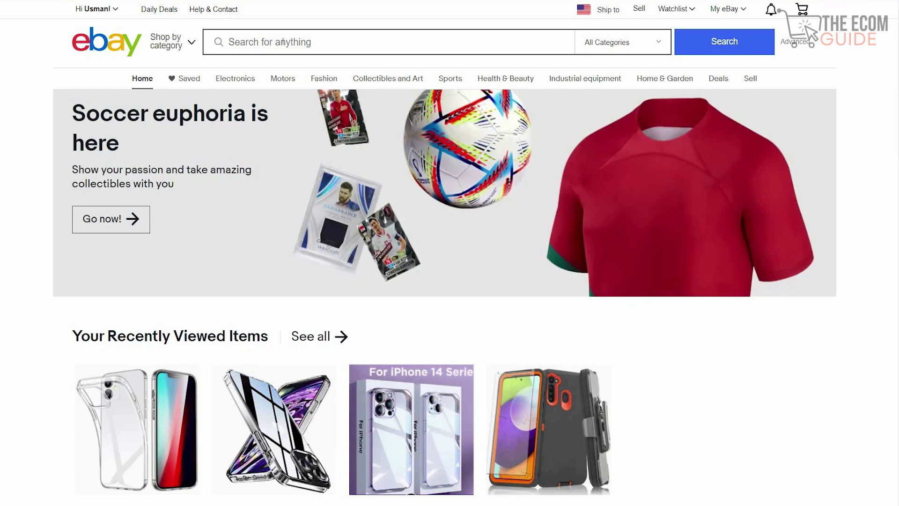
left_click(282, 41)
type("phone cases")
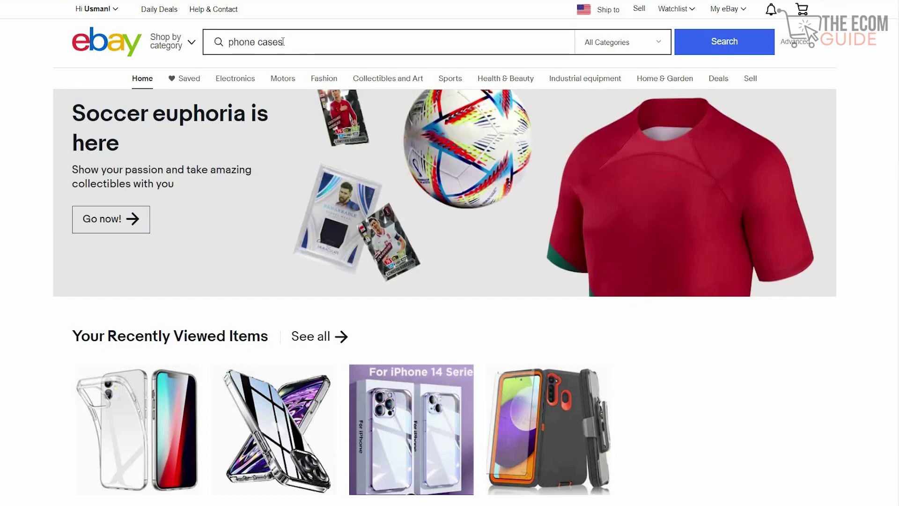
key("Return")
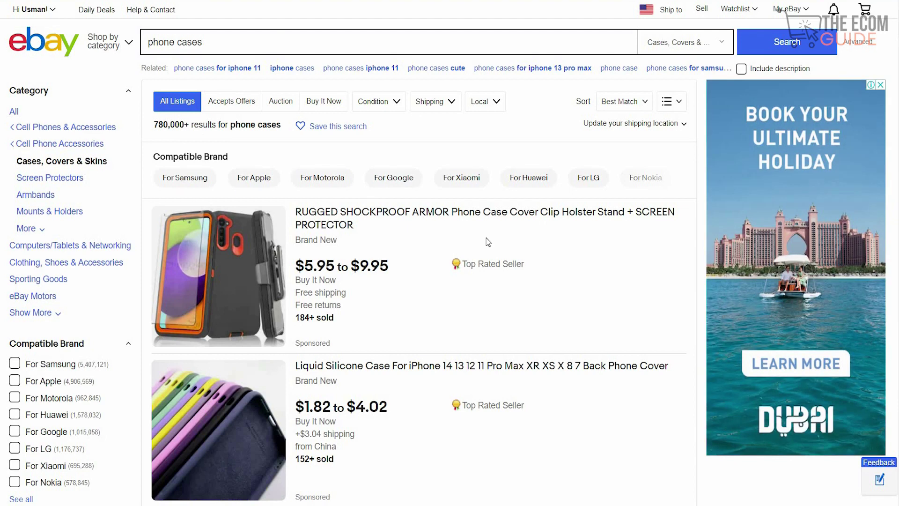
Browse down the phone case listings, such as the $4.99 leather ring case.
scroll(488, 242, "down", 2)
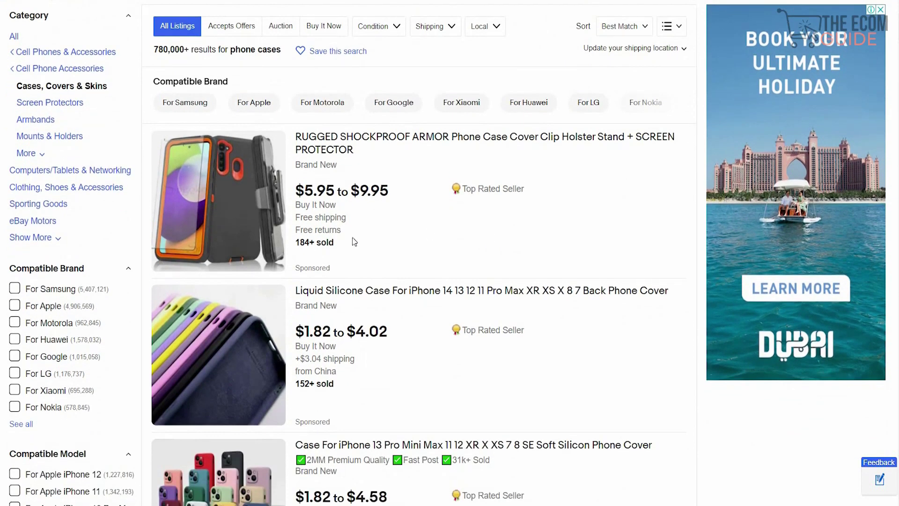
scroll(420, 286, "down", 3)
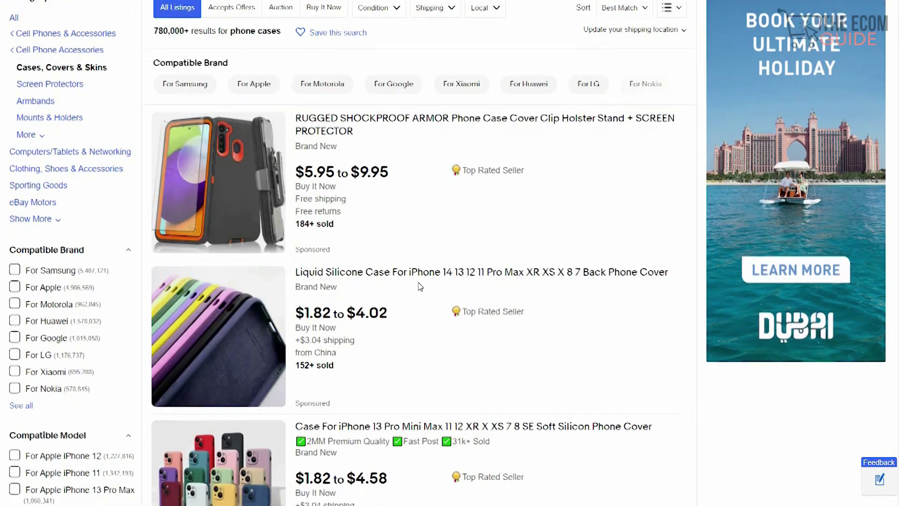
scroll(420, 286, "down", 9)
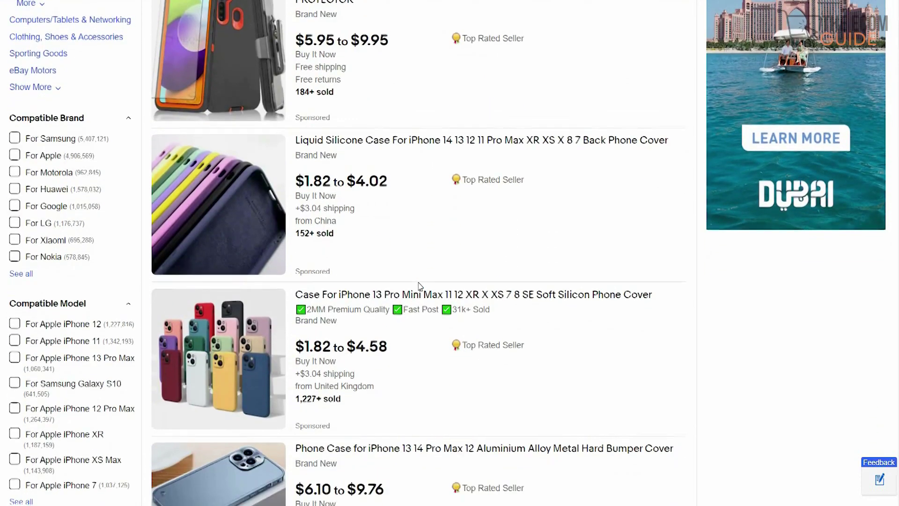
scroll(420, 286, "down", 4)
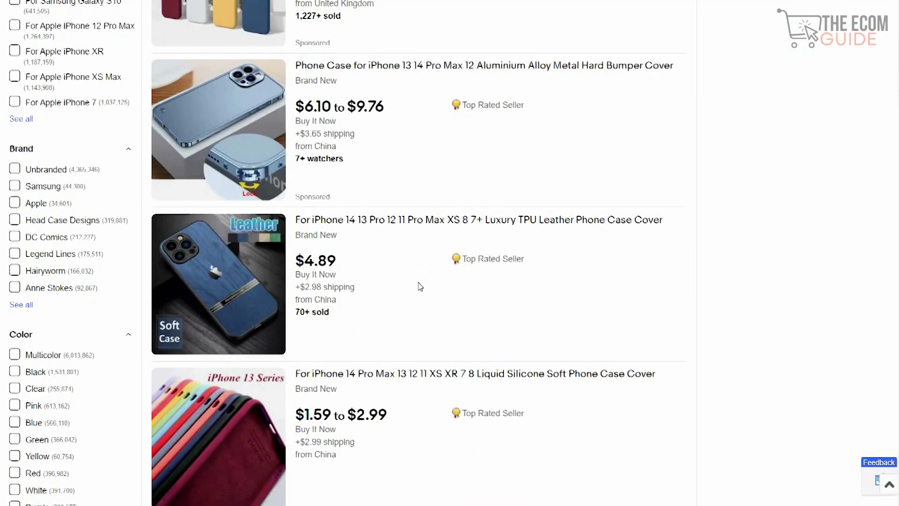
scroll(420, 286, "down", 4)
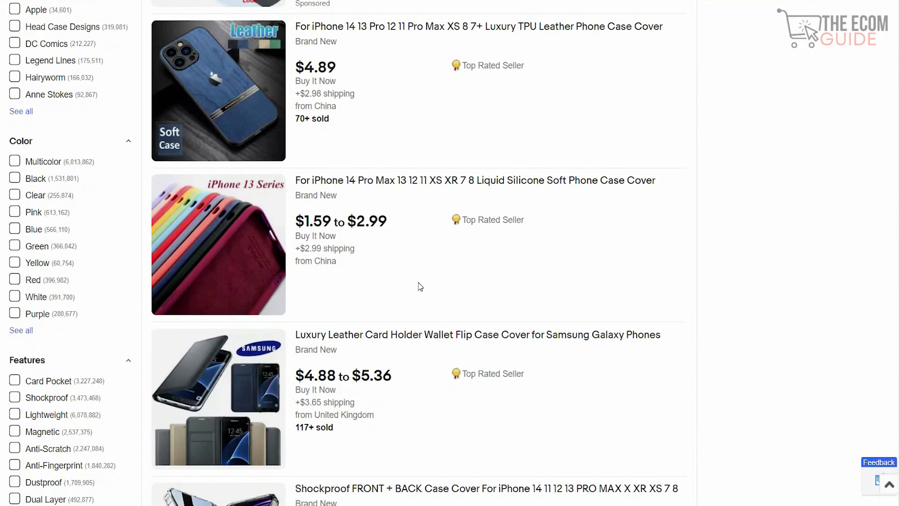
scroll(420, 286, "down", 7)
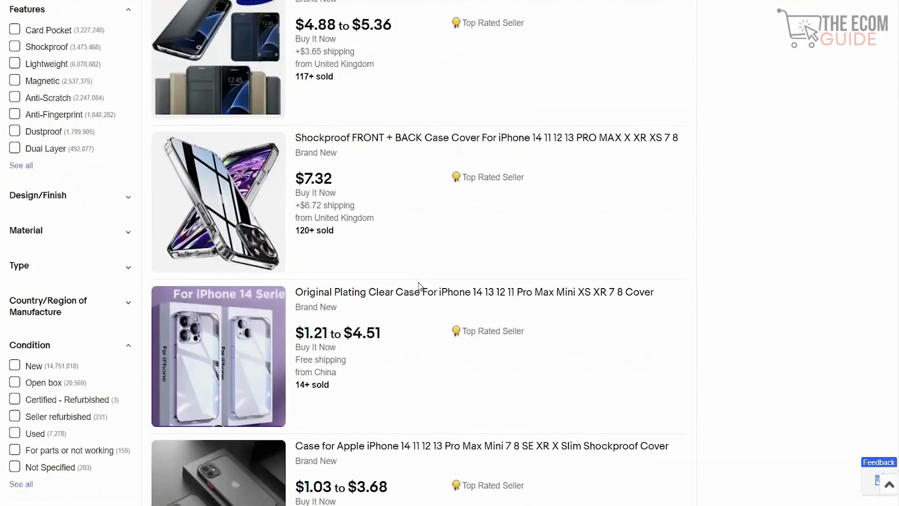
scroll(420, 286, "down", 4)
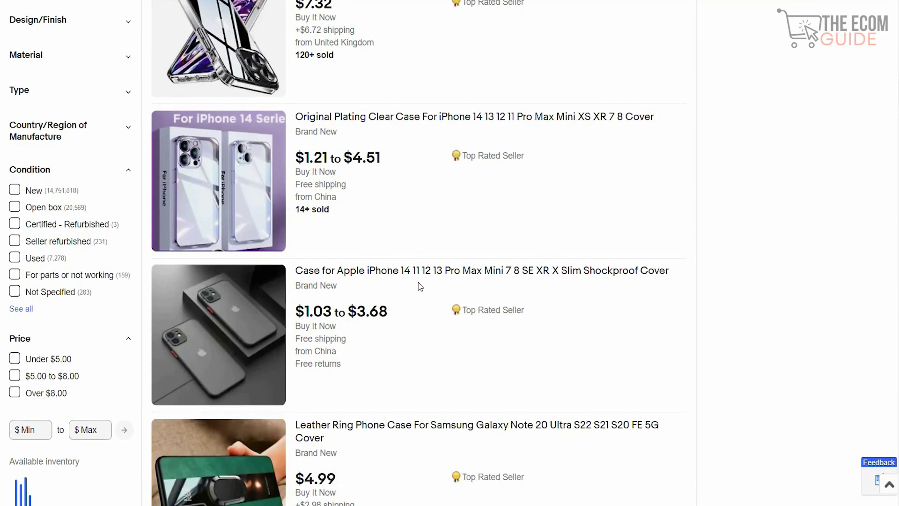
scroll(420, 286, "down", 1)
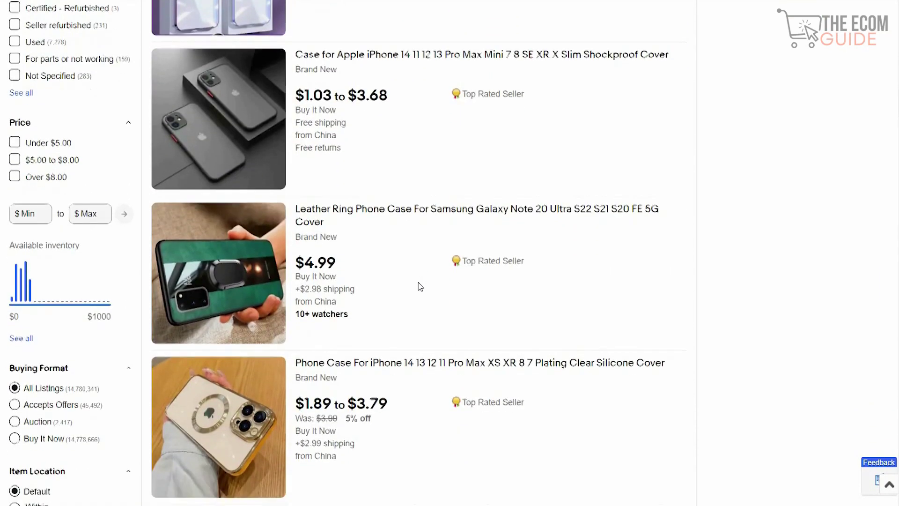
scroll(420, 286, "down", 1)
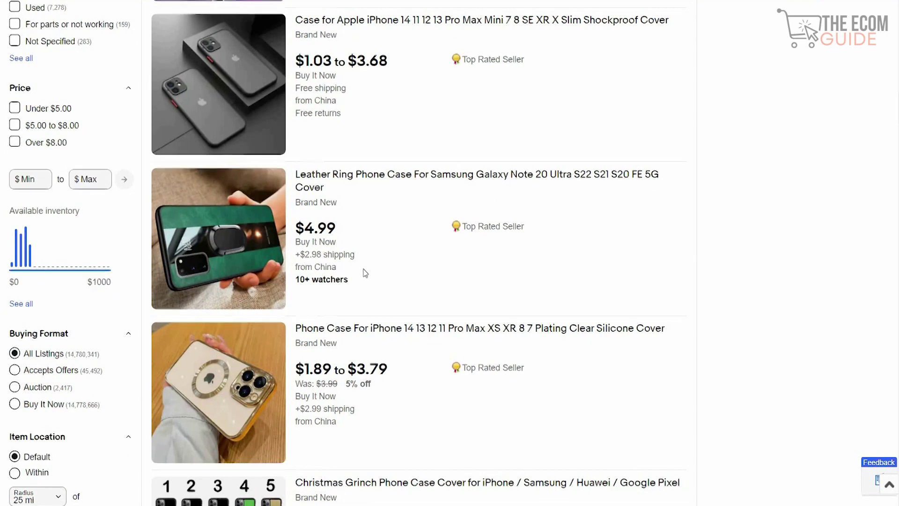
scroll(365, 273, "down", 1)
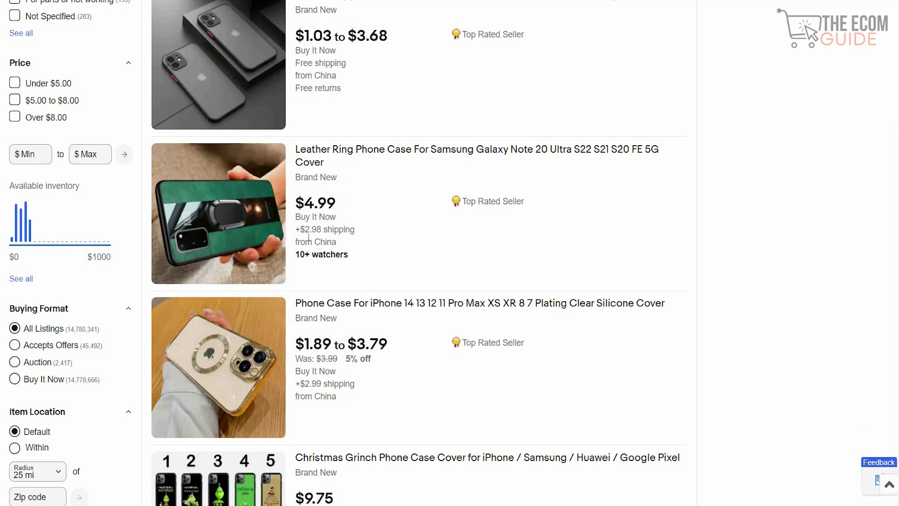
scroll(384, 216, "up", 6)
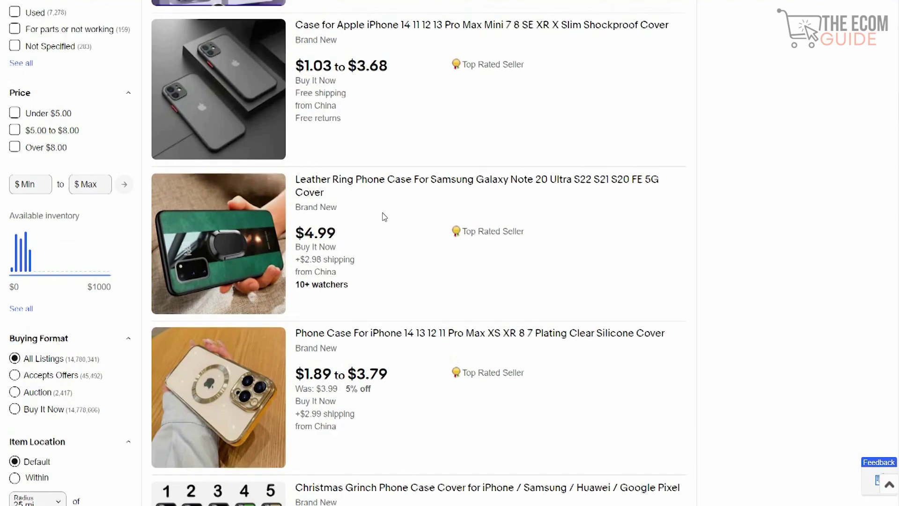
scroll(385, 217, "up", 8)
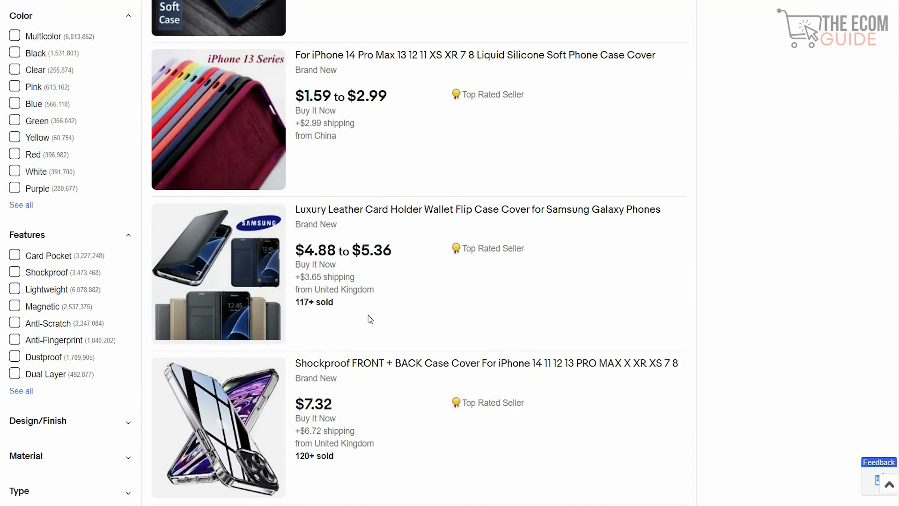
scroll(370, 319, "down", 12)
scroll(370, 319, "down", 3)
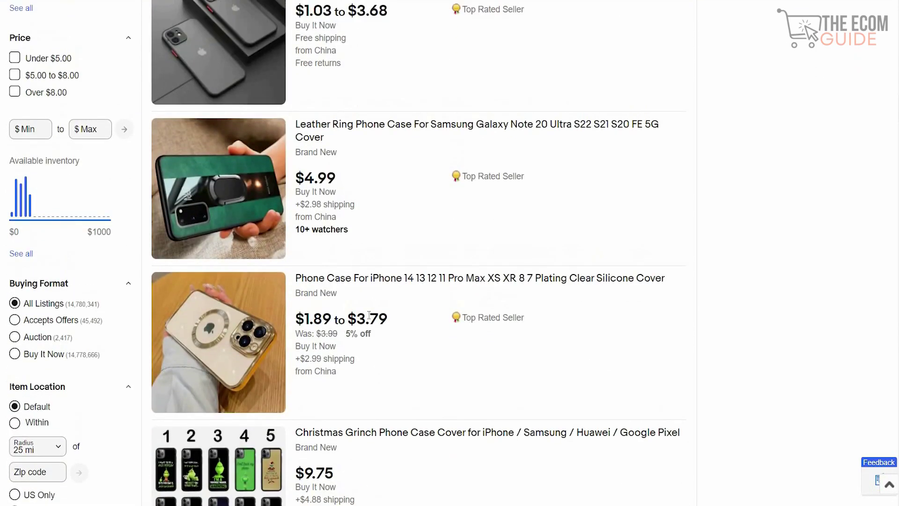
scroll(369, 315, "up", 4)
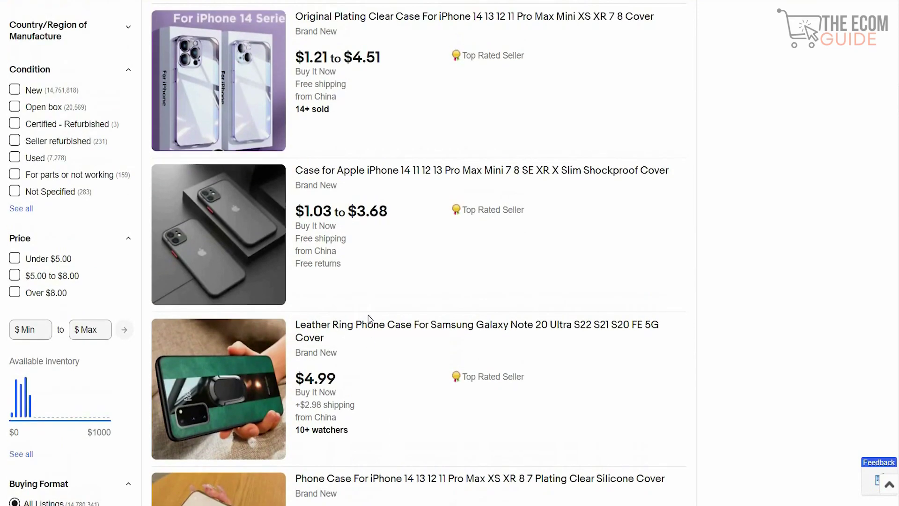
scroll(369, 319, "up", 6)
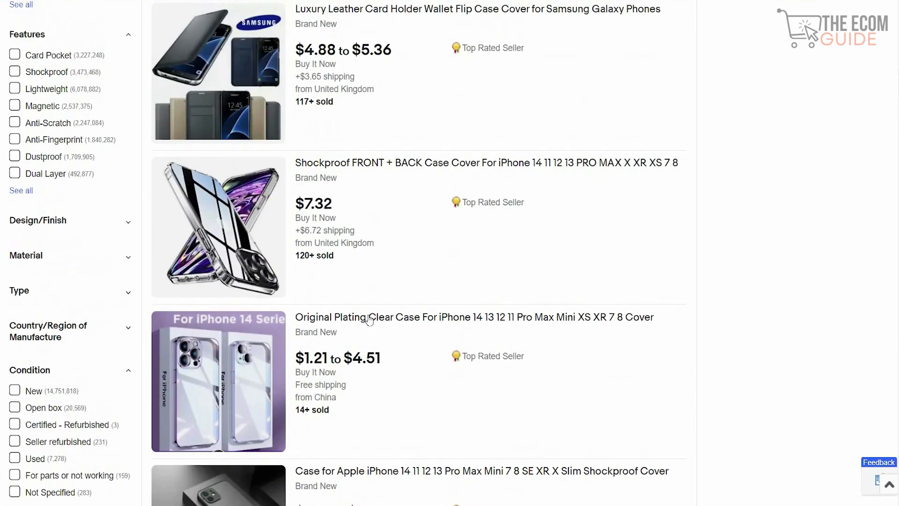
scroll(369, 320, "up", 5)
scroll(369, 319, "up", 8)
scroll(369, 319, "up", 4)
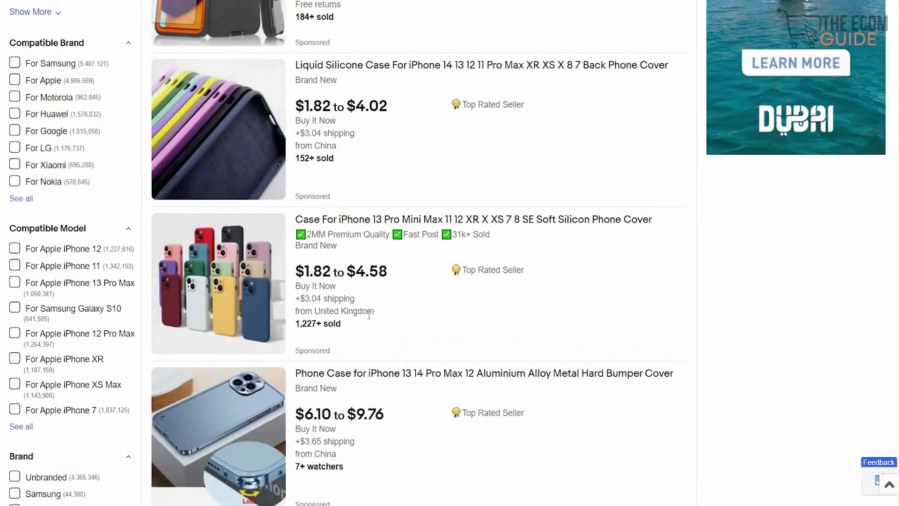
scroll(369, 315, "up", 6)
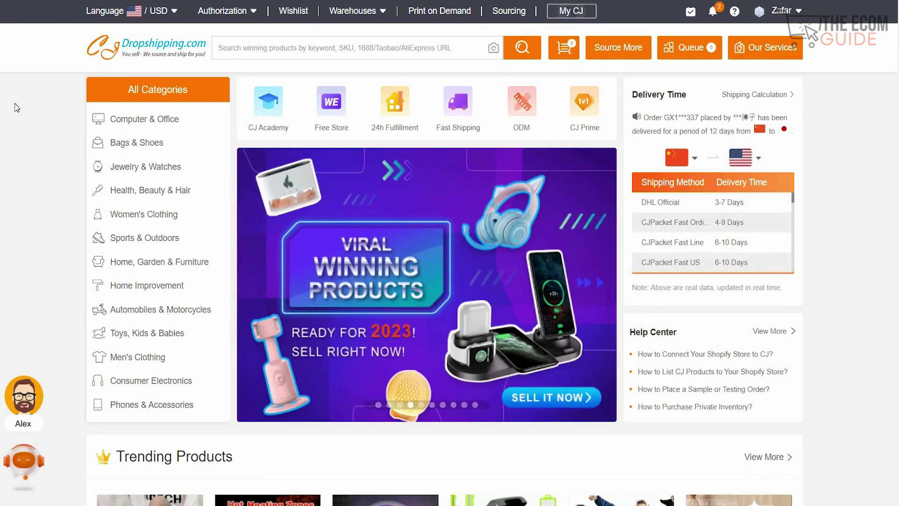
Look over the CJ Dropshipping home page's Warehouses menu and product categories.
mouse_move(346, 16)
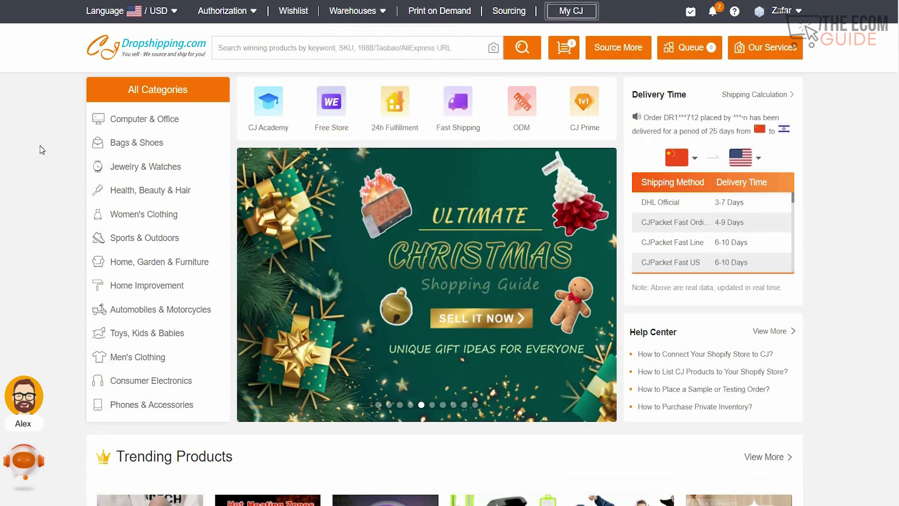
mouse_move(154, 143)
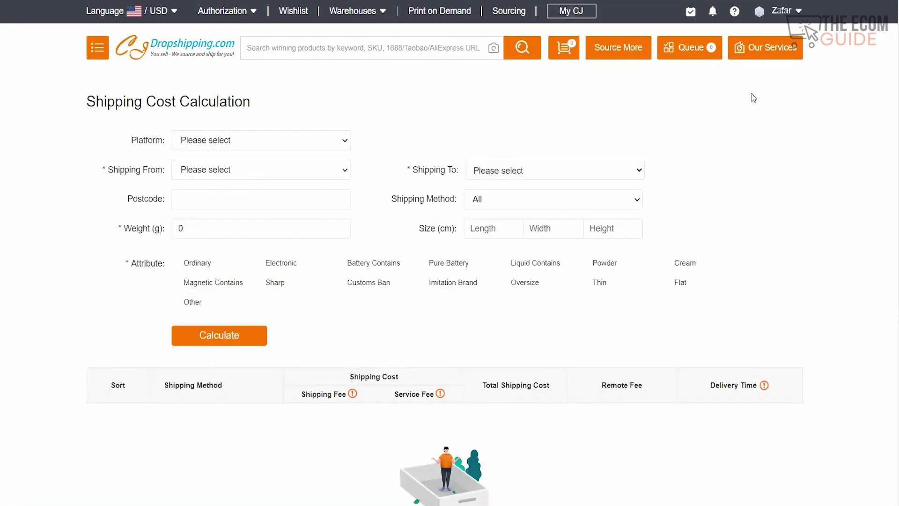
Set the platform to eBay, ship from the United States, and enter 200 g weight.
left_click(312, 148)
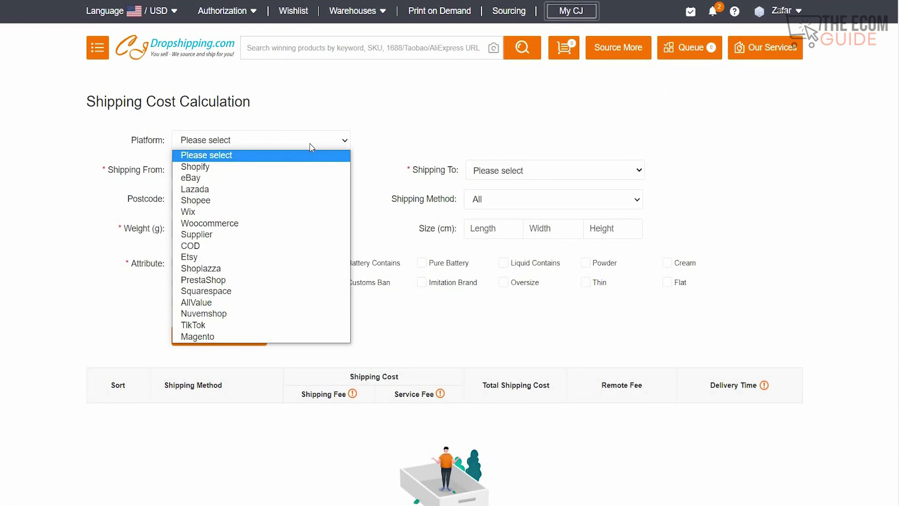
left_click(312, 181)
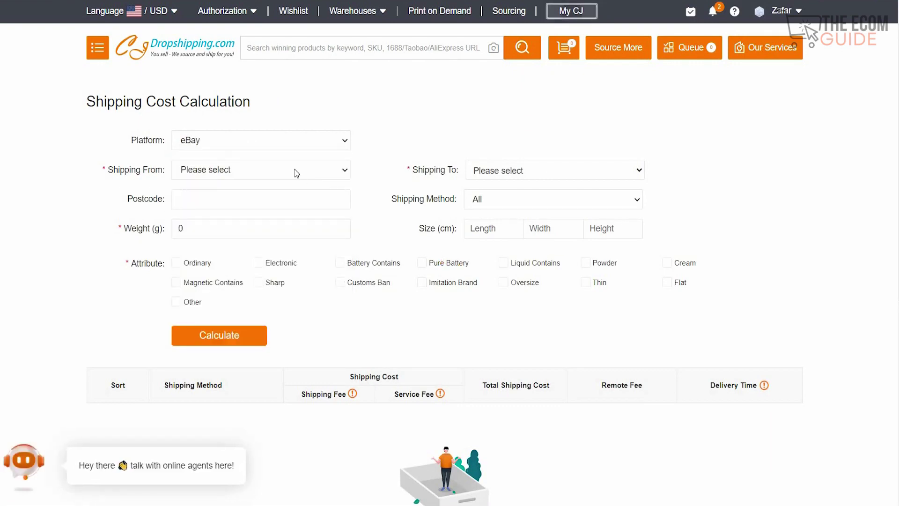
left_click(296, 174)
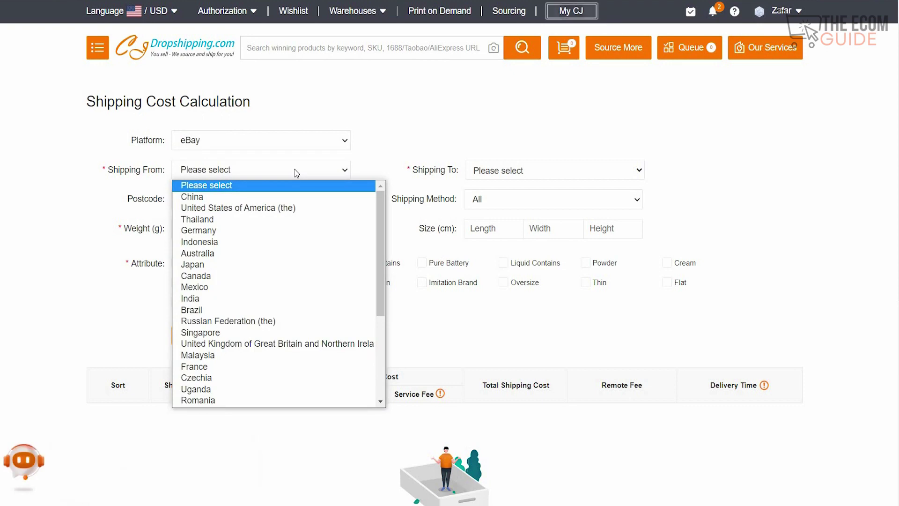
left_click(301, 213)
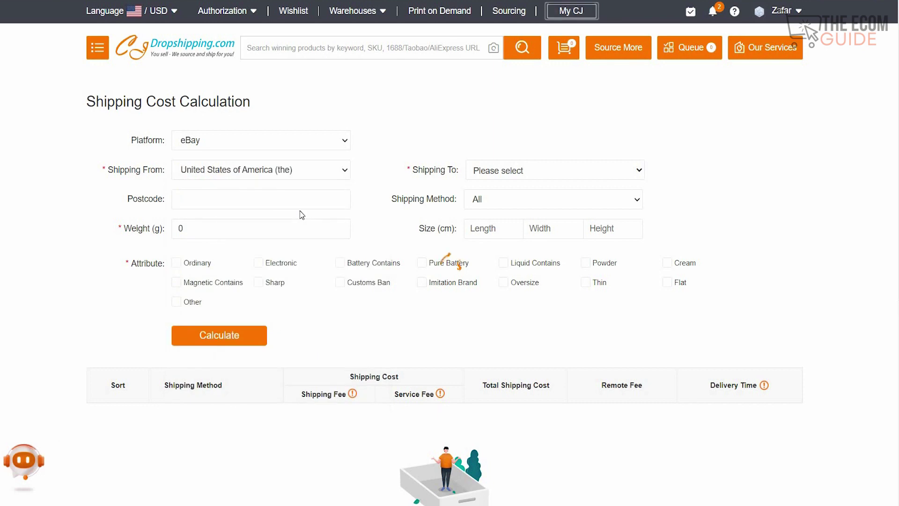
left_click(278, 231)
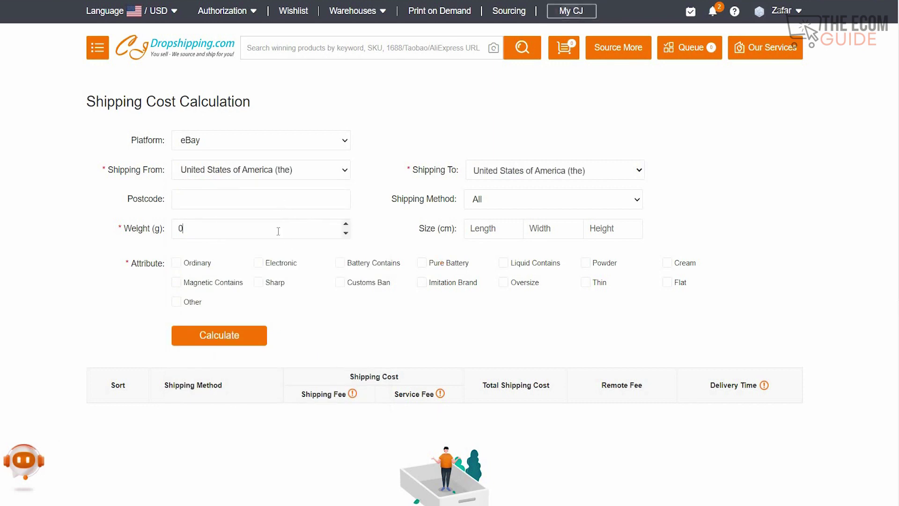
type("200")
key("BackSpace")
key("BackSpace")
key("BackSpace")
type("200")
Tick Ordinary, Electronic and Magnetic Contains, then calculate the USPS+ $7.82 quote.
left_click(182, 270)
left_click(258, 262)
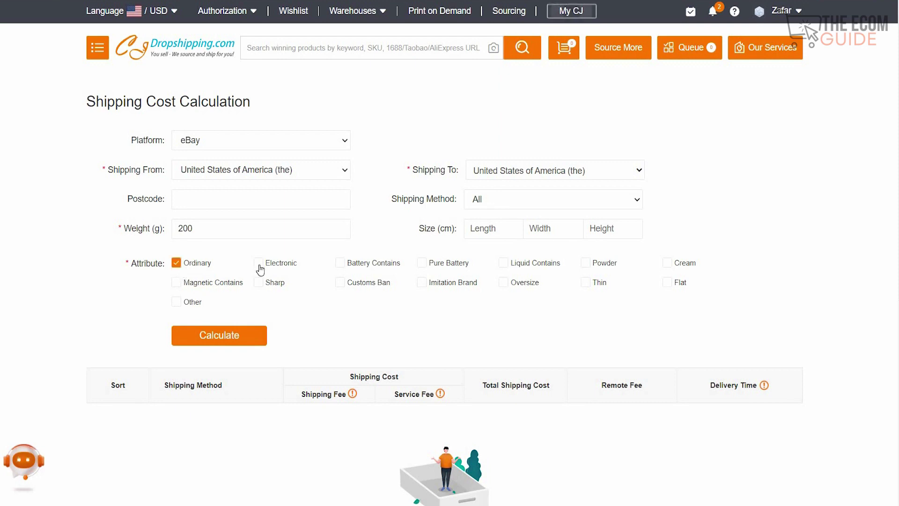
left_click(176, 282)
left_click(216, 341)
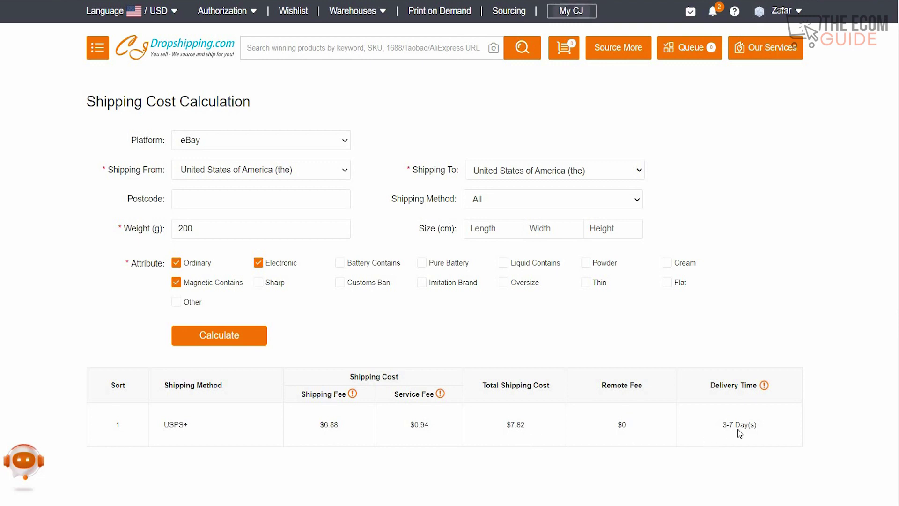
Change the origin to China and calculate for Madagascar with Ordinary and Electronic ticked.
left_click(309, 176)
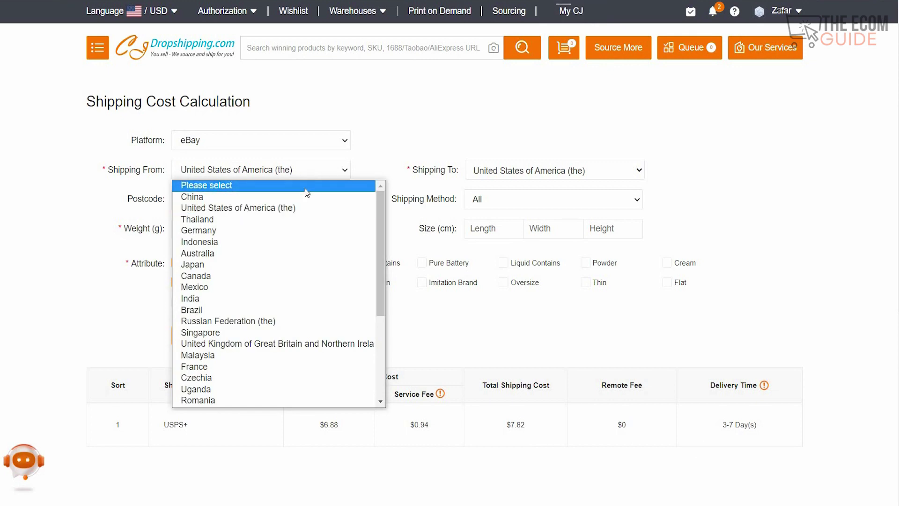
left_click(308, 194)
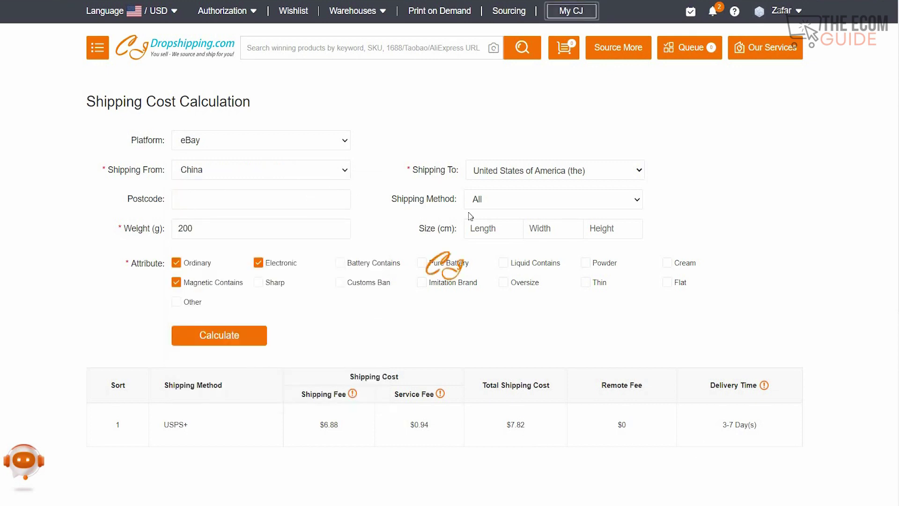
left_click(220, 336)
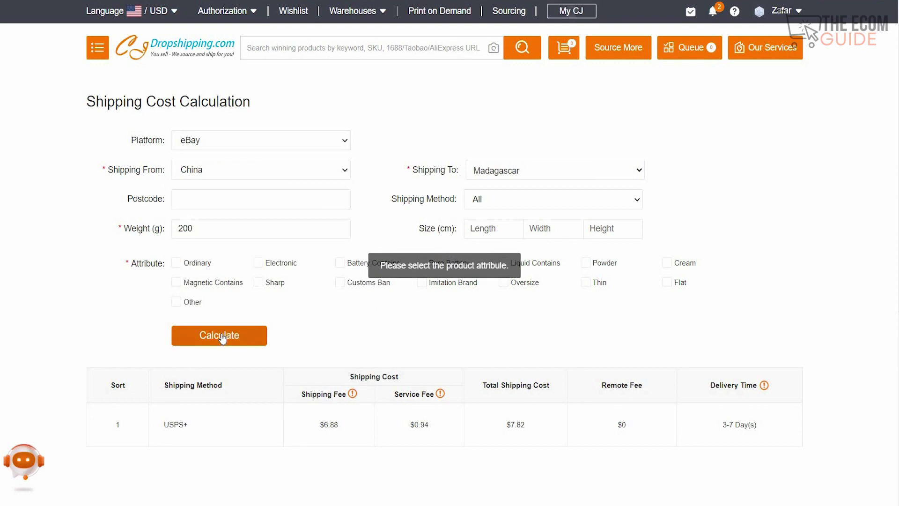
left_click(183, 264)
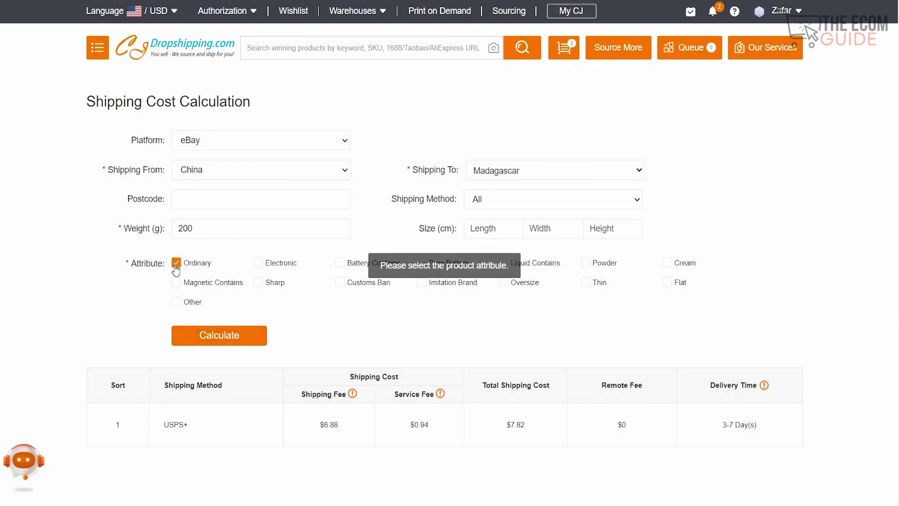
left_click(260, 264)
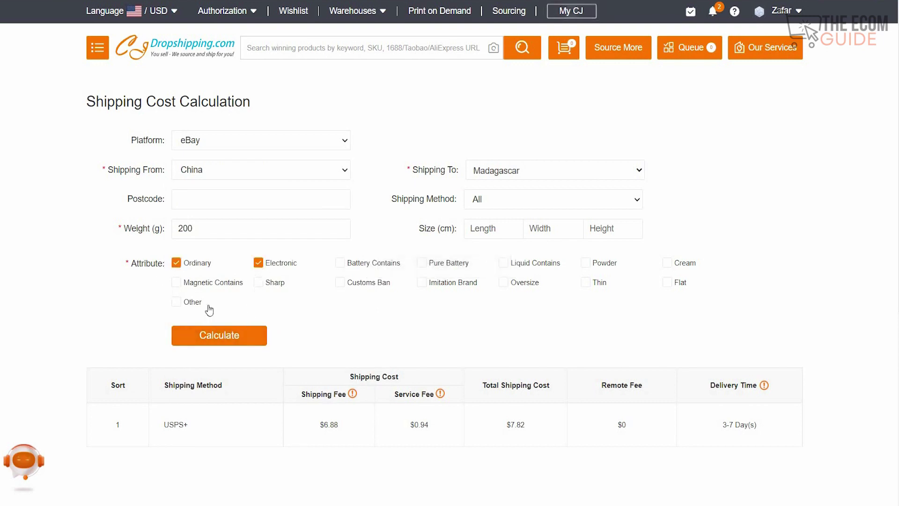
left_click(218, 336)
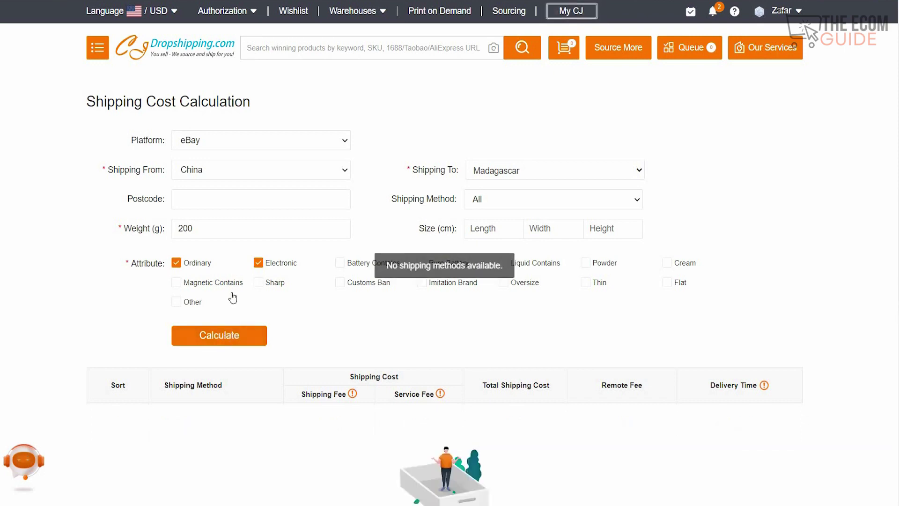
Add Magnetic Contains and calculate China-to-US, reviewing the eight CJPacket and PostNL options.
left_click(176, 283)
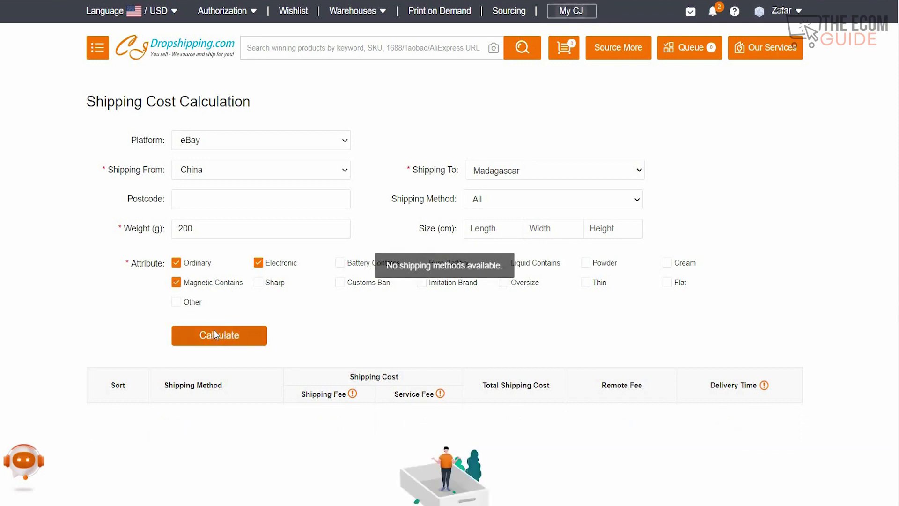
left_click(215, 335)
left_click(244, 334)
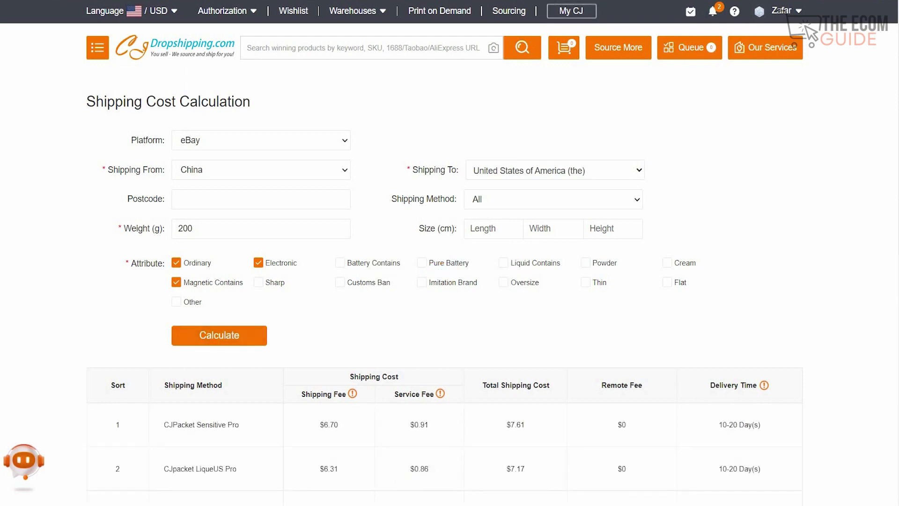
scroll(894, 234, "down", 5)
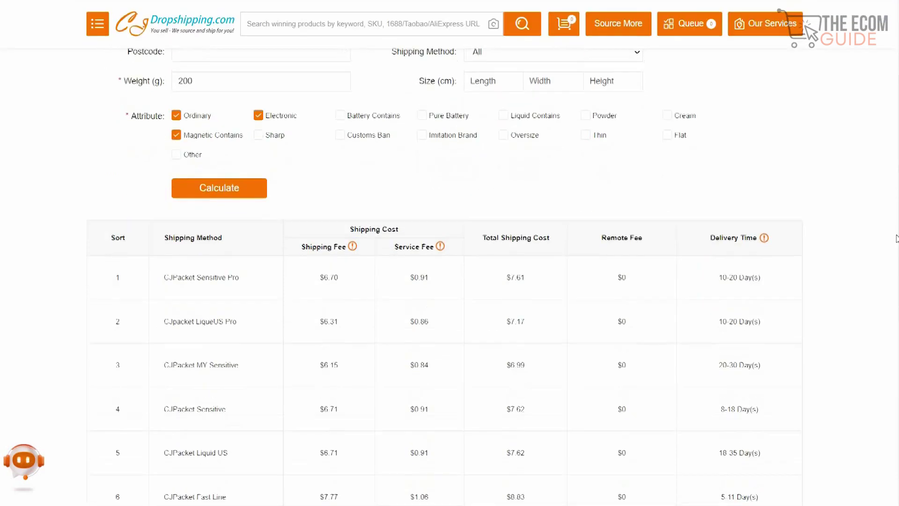
scroll(892, 271, "down", 1)
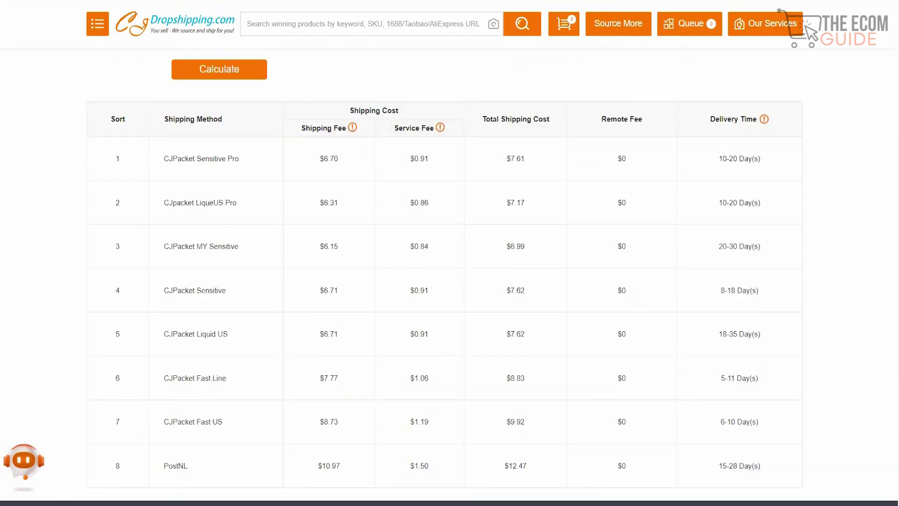
scroll(450, 281, "up", 5)
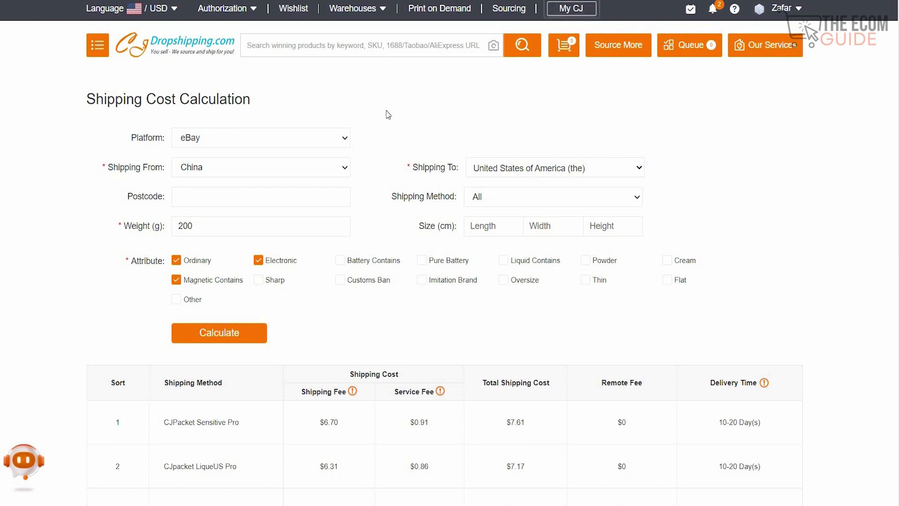
Scan the list of country warehouses under the Warehouses menu.
mouse_move(361, 17)
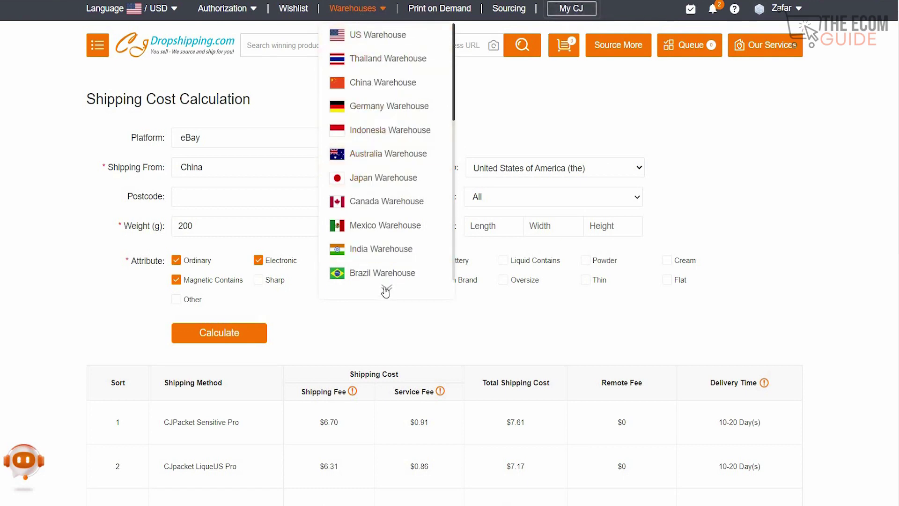
scroll(386, 291, "down", 8)
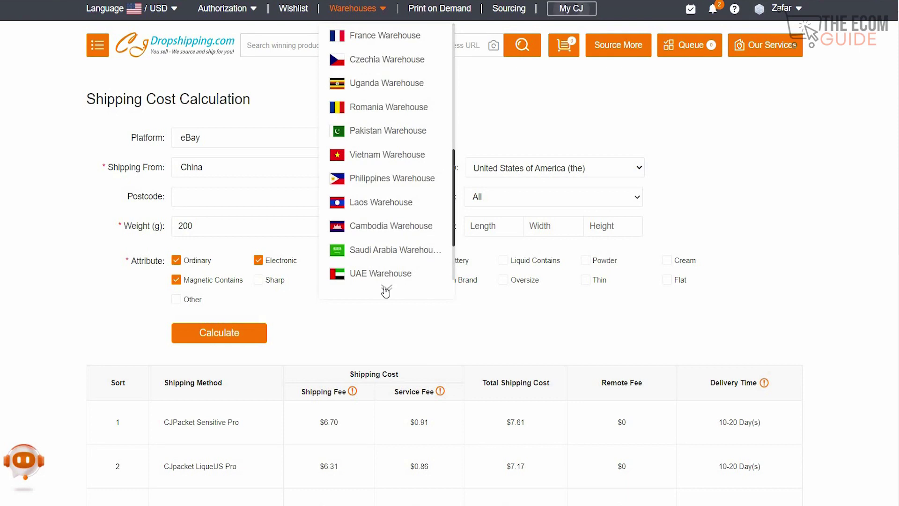
scroll(385, 291, "down", 3)
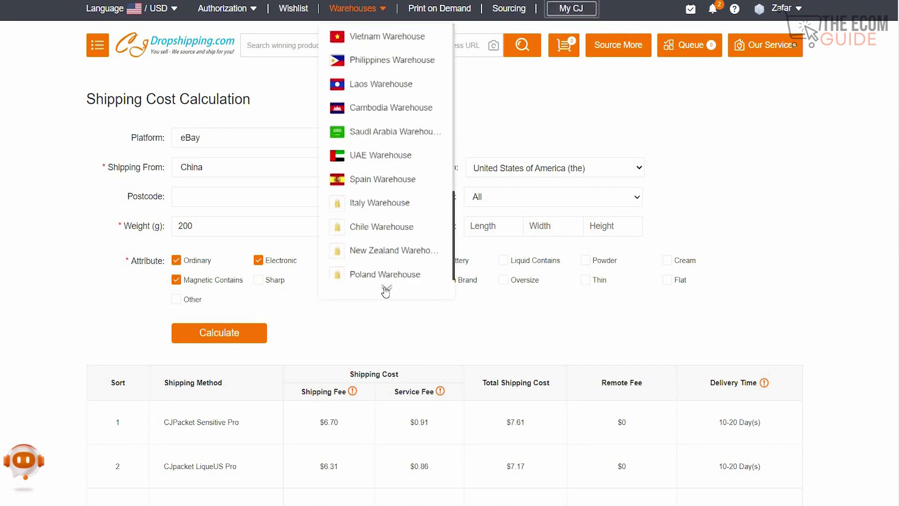
scroll(386, 292, "up", 10)
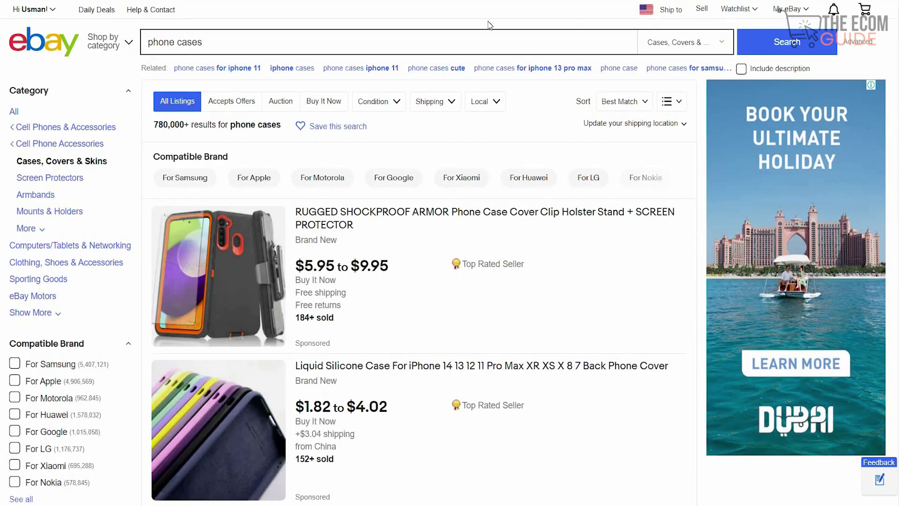
Open the My eBay Summary page to check the store's user name.
mouse_move(792, 15)
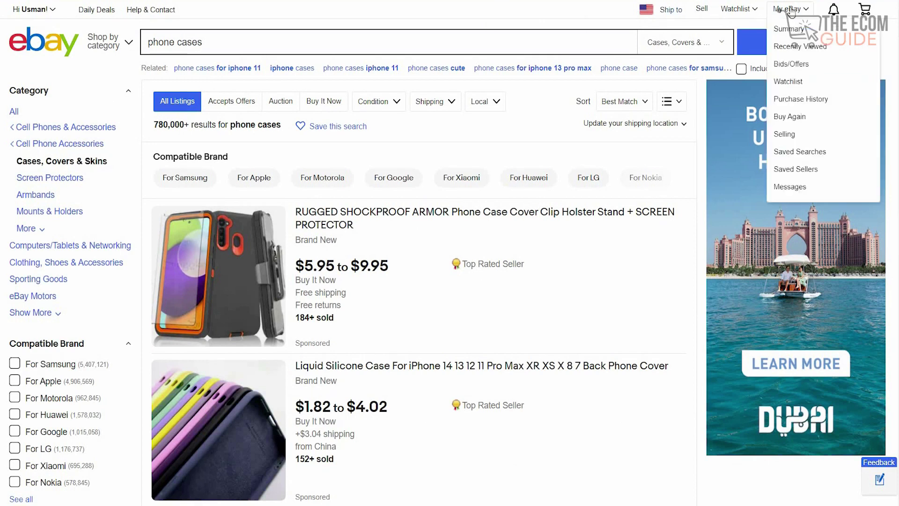
left_click(795, 33)
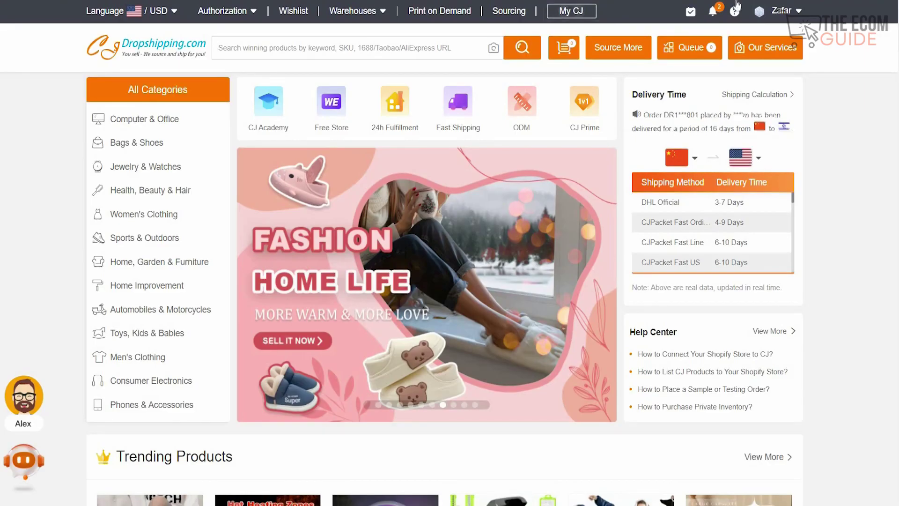
mouse_move(790, 13)
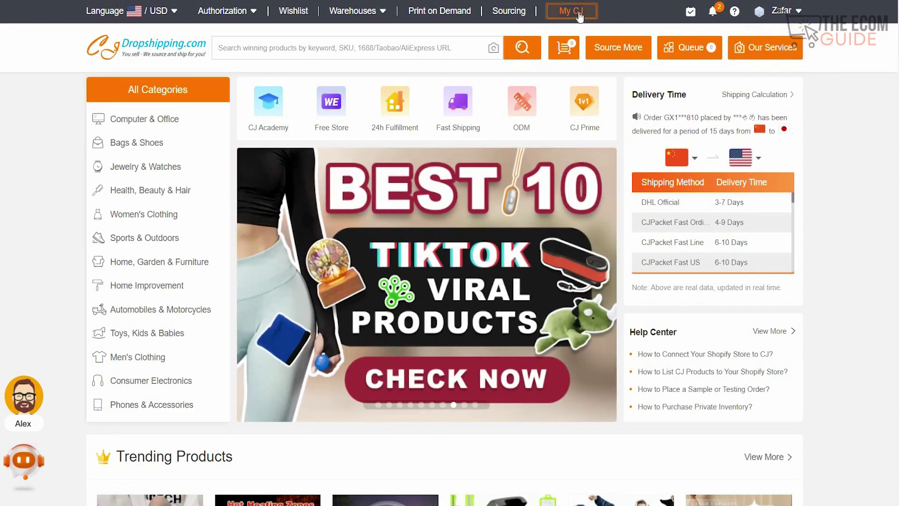
Open My CJ and expand Store Authorization in the sidebar to reveal eBay and other platforms.
left_click(580, 16)
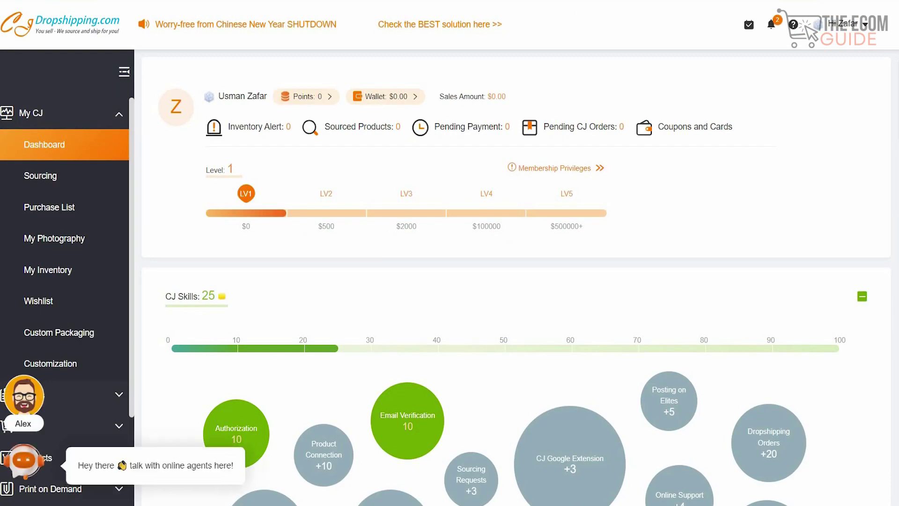
scroll(515, 276, "down", 5)
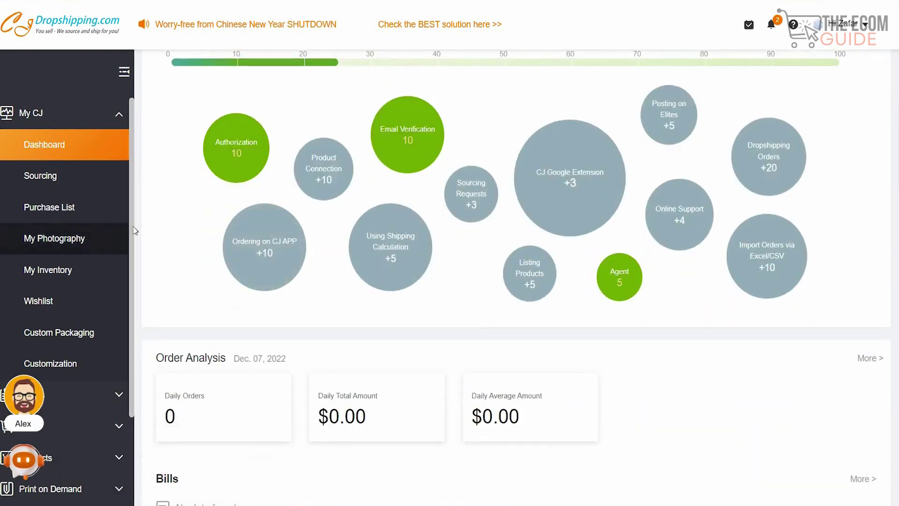
scroll(93, 304, "down", 3)
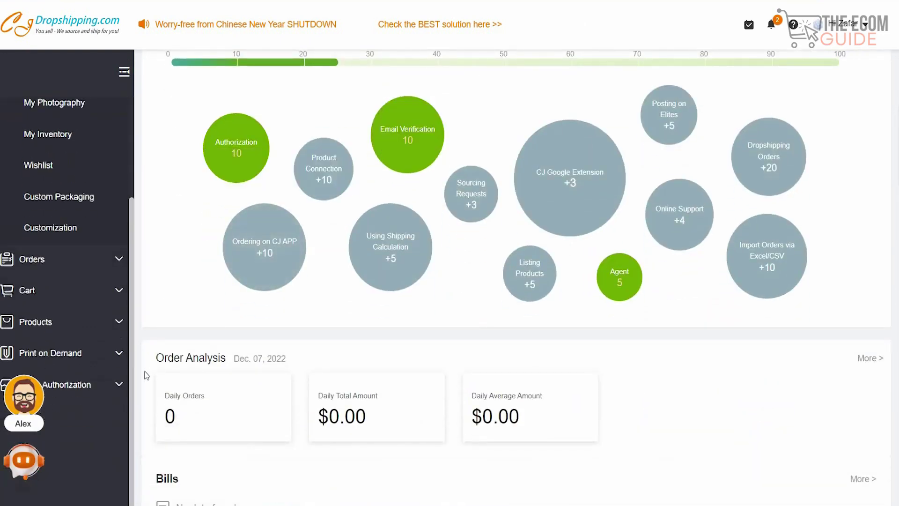
left_click(91, 372)
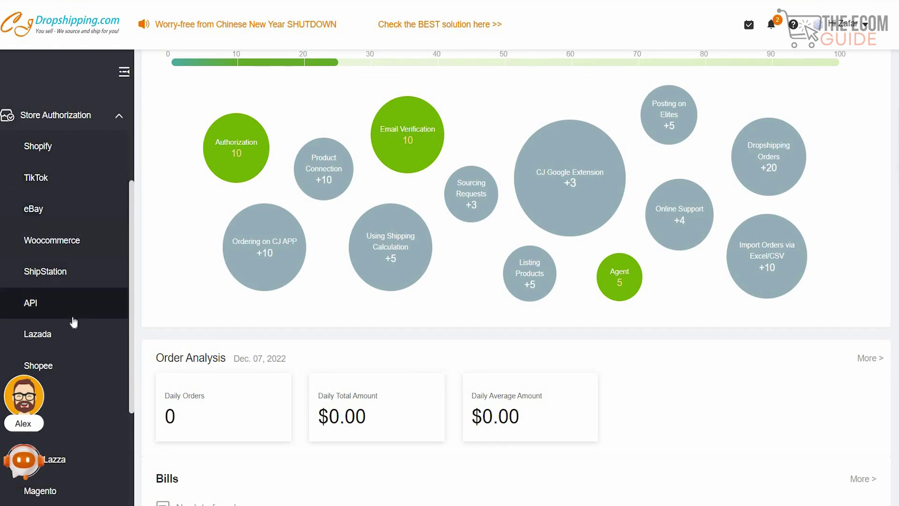
Open the eBay store list and start adding a new eBay store.
left_click(60, 213)
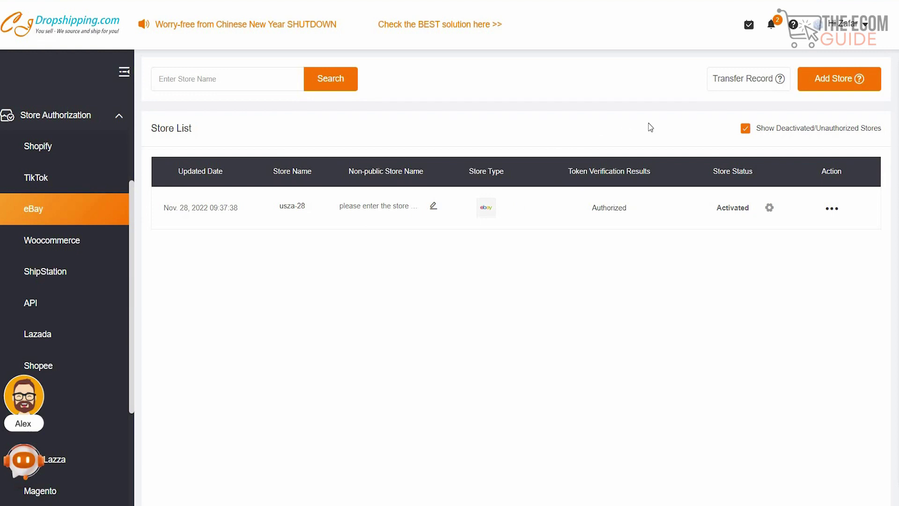
left_click(838, 80)
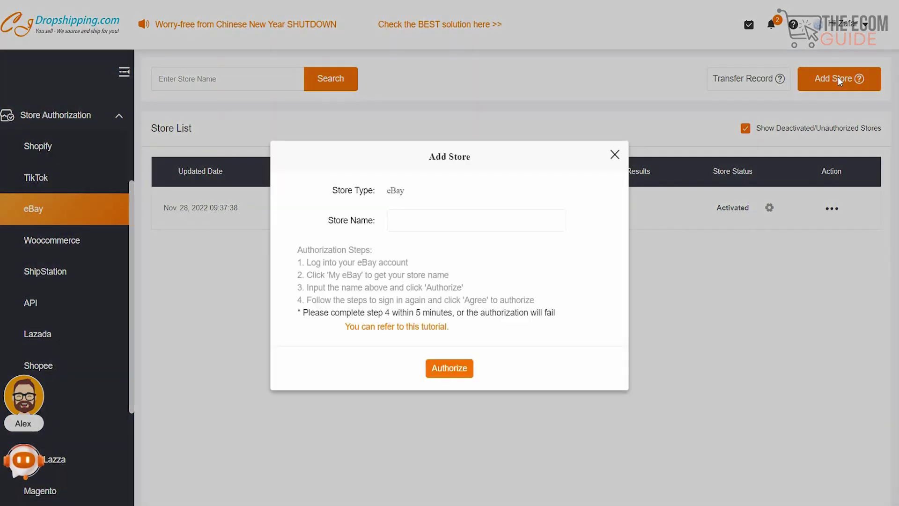